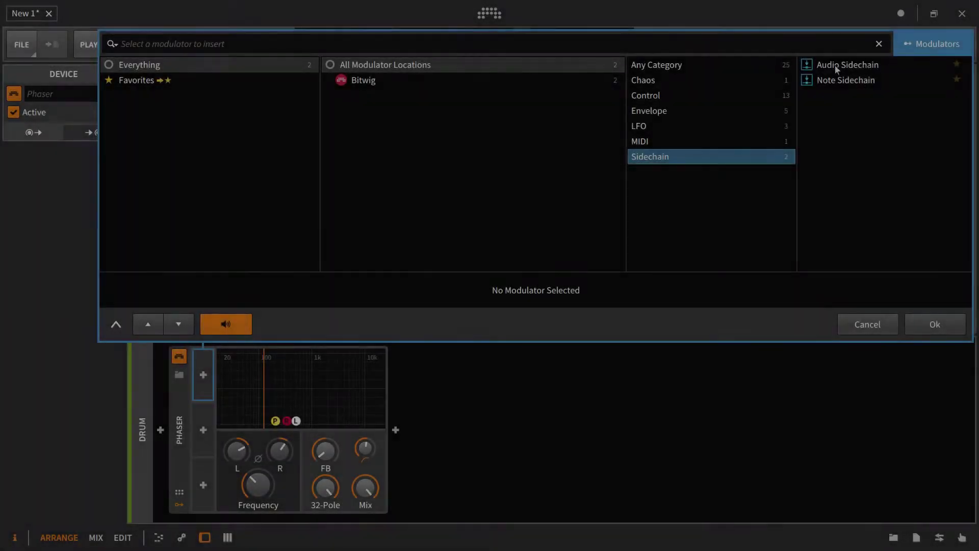
Pick Audio Sidechain from the Sidechain category in the modulator browser.
click(860, 65)
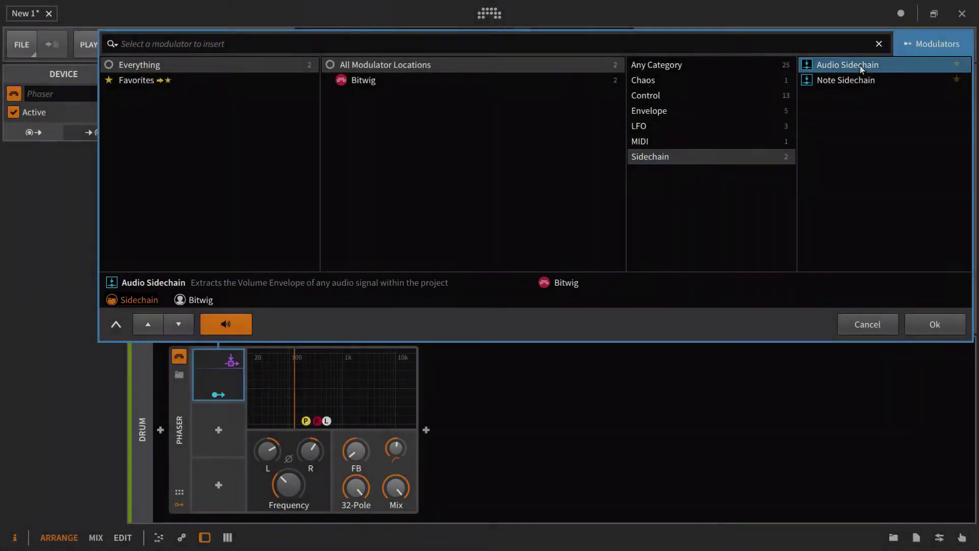
Add and expand the Audio Sidechain, trying high cut near 5.7 kHz and low cut near 594 Hz.
click(935, 326)
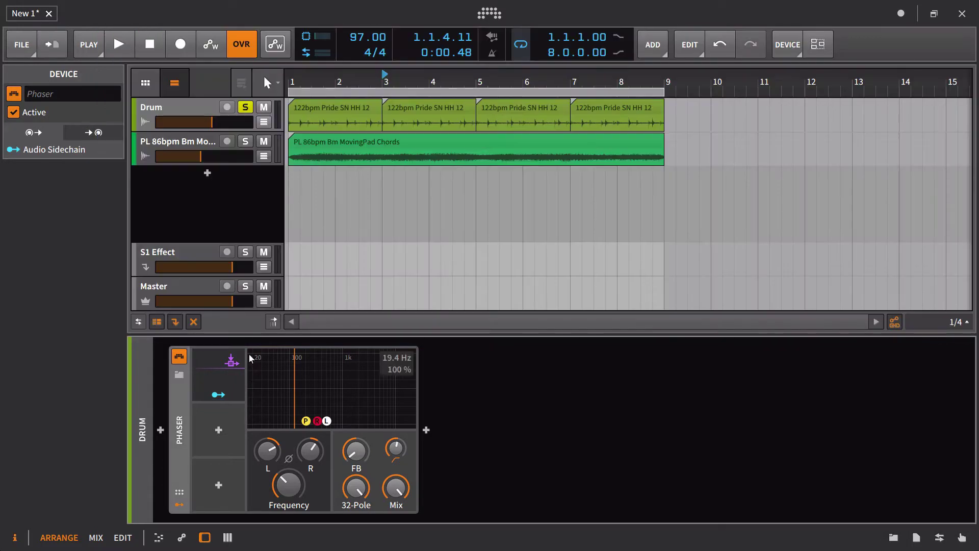
click(212, 366)
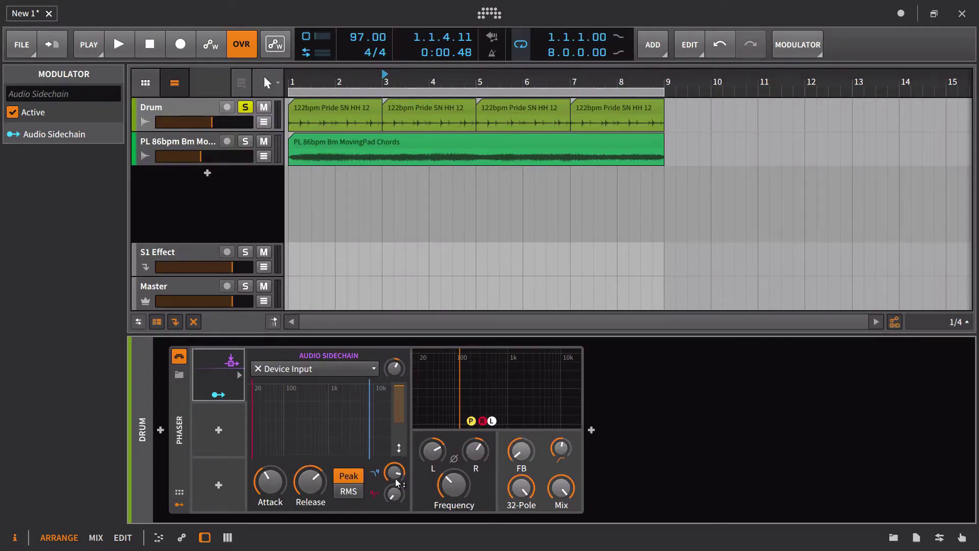
drag(396, 484, 395, 481)
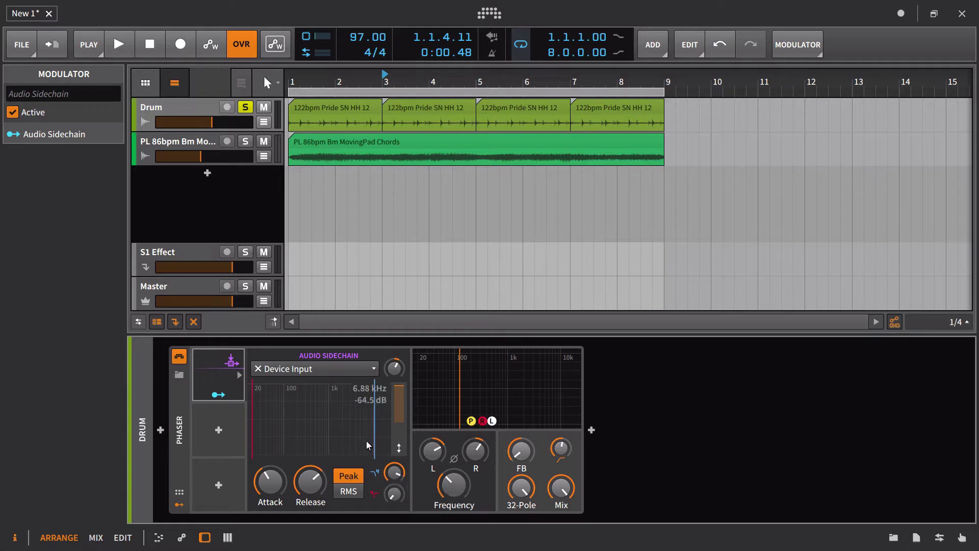
drag(394, 493, 394, 490)
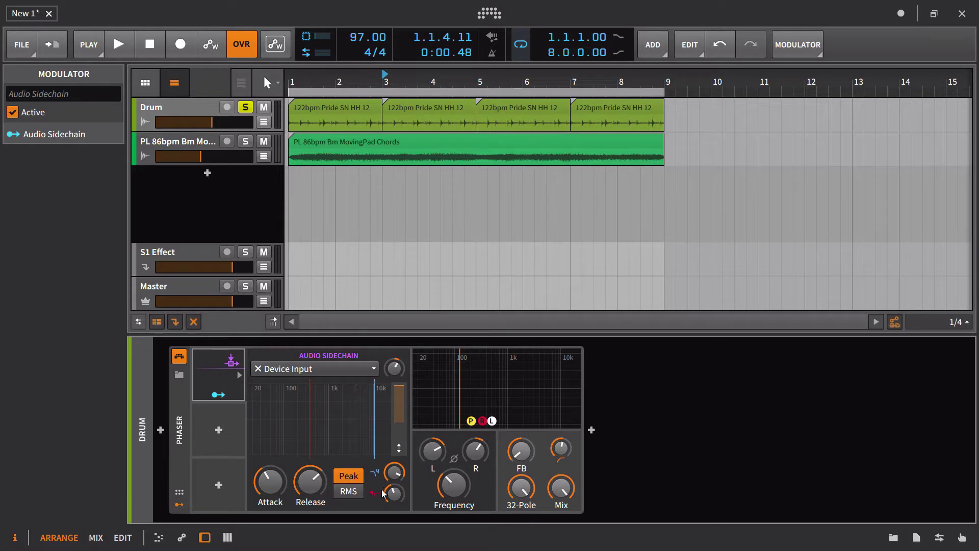
mouse_move(384, 494)
mouse_down()
mouse_move(384, 484)
mouse_move(383, 494)
mouse_up()
Leave the source on Device Input and reset the cuts to about 19 Hz and 19.9 kHz.
click(345, 369)
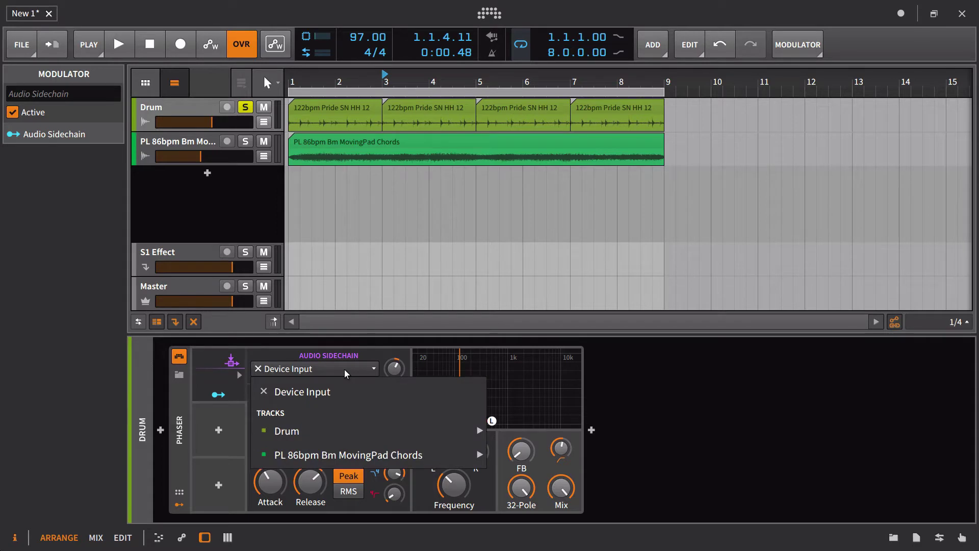
click(343, 370)
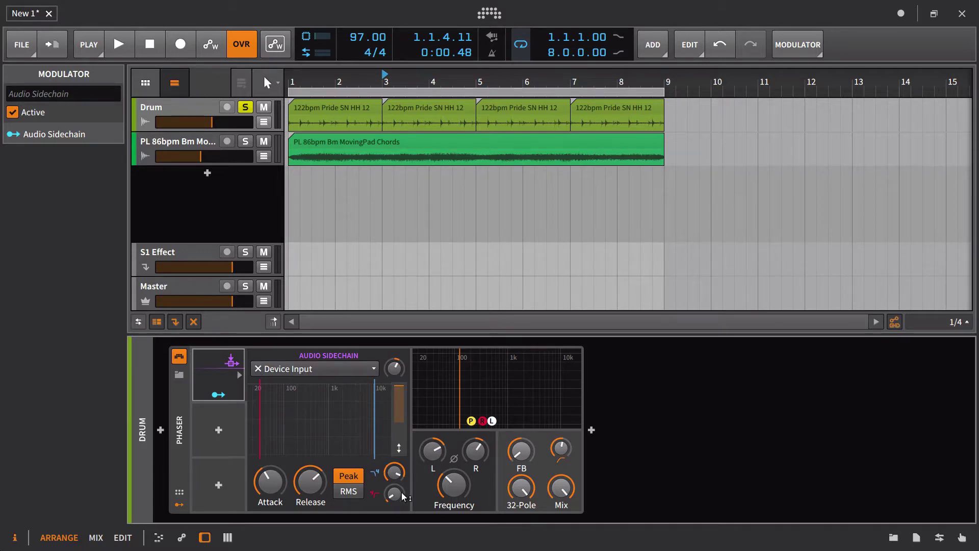
drag(394, 493, 394, 509)
drag(394, 471, 394, 456)
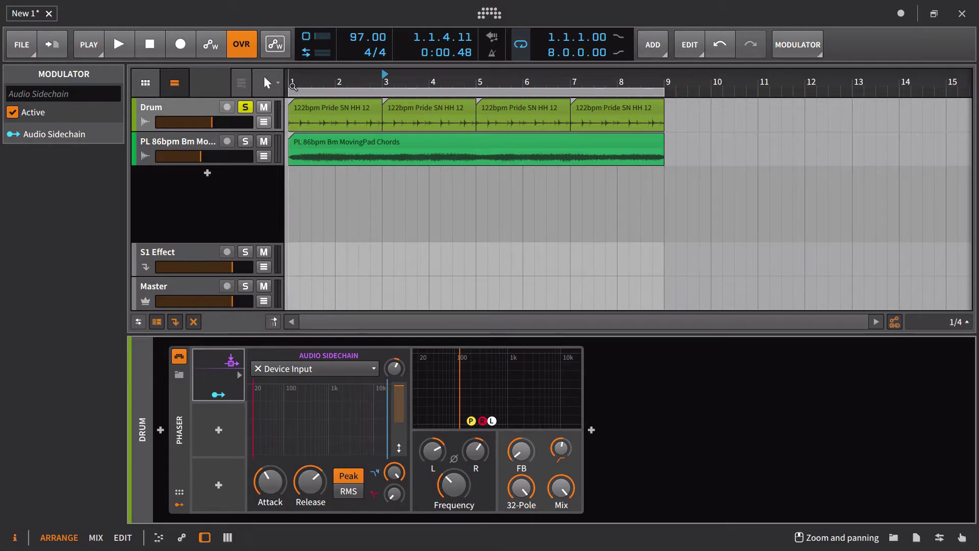
Start playback and map the Audio Sidechain to the Phaser Frequency with amount 57.20.
key(space)
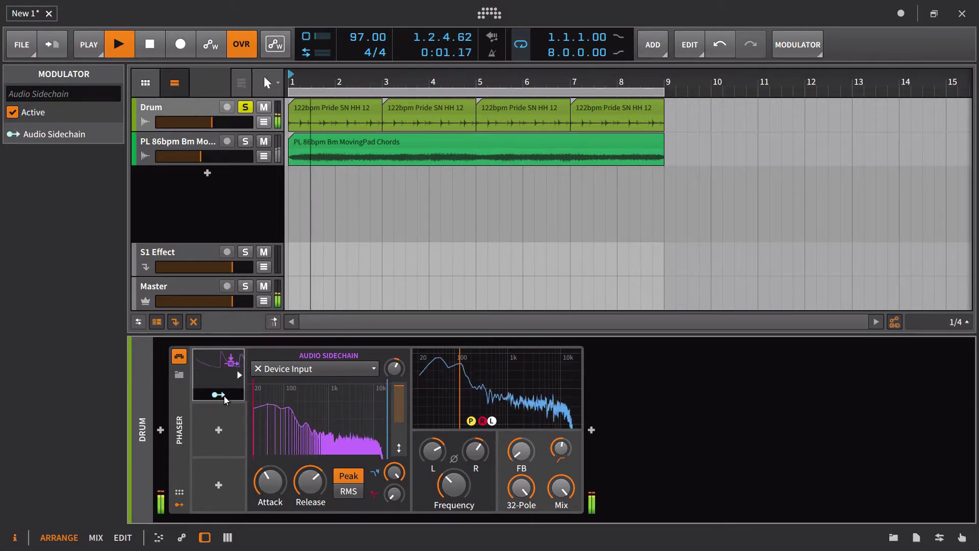
drag(474, 487, 475, 429)
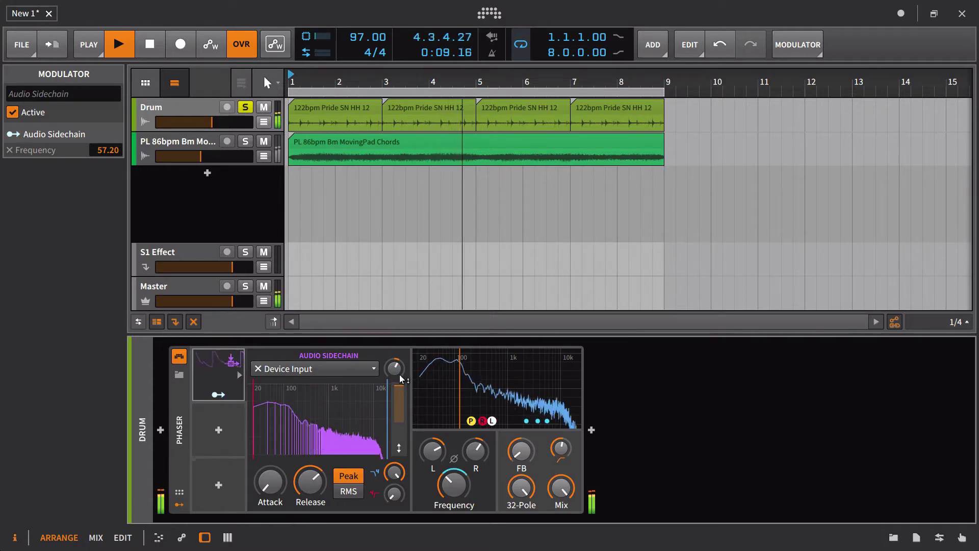
mouse_move(401, 379)
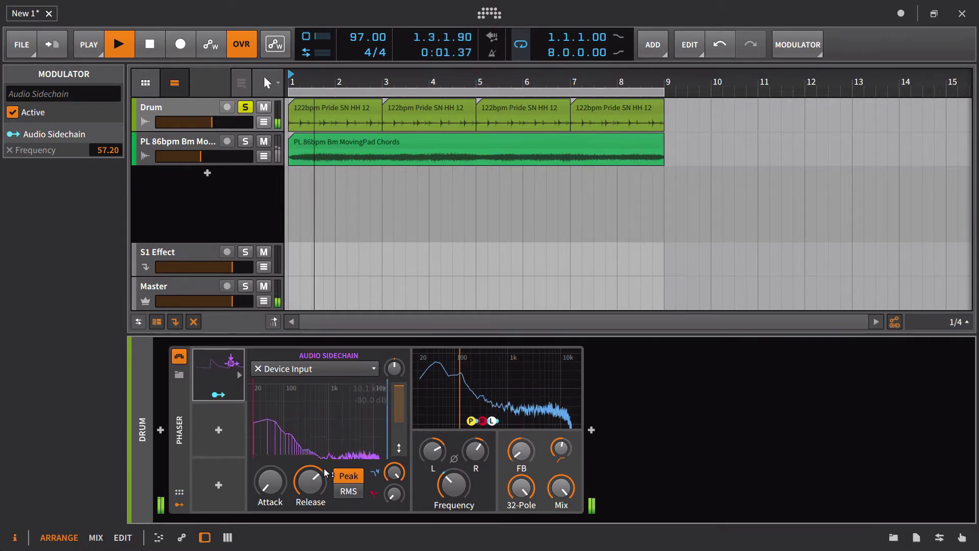
Shorten the sidechain release to about 3.8 ms, raise its low cut, and set gain to 0 dB.
mouse_move(309, 482)
mouse_move(310, 481)
mouse_down()
mouse_move(310, 511)
mouse_move(310, 475)
mouse_up()
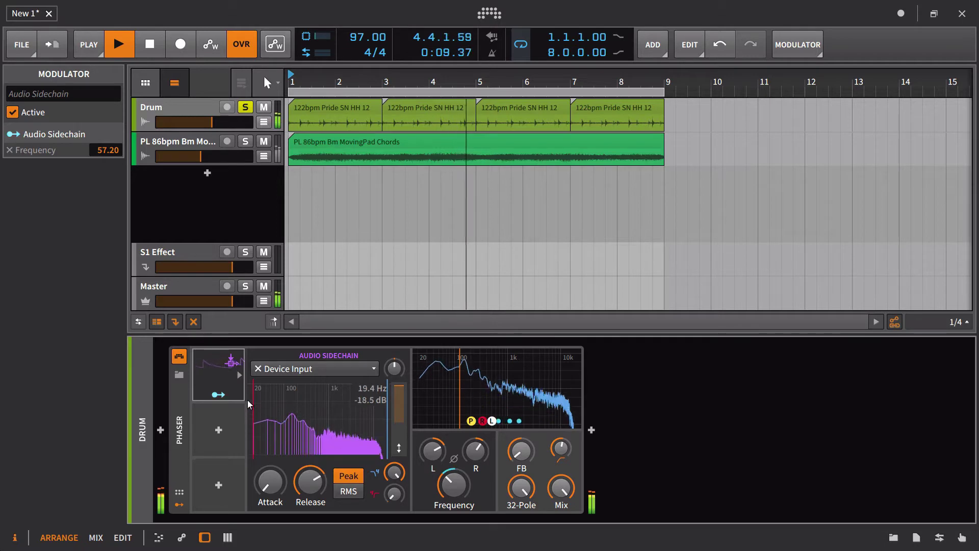
drag(252, 400, 353, 414)
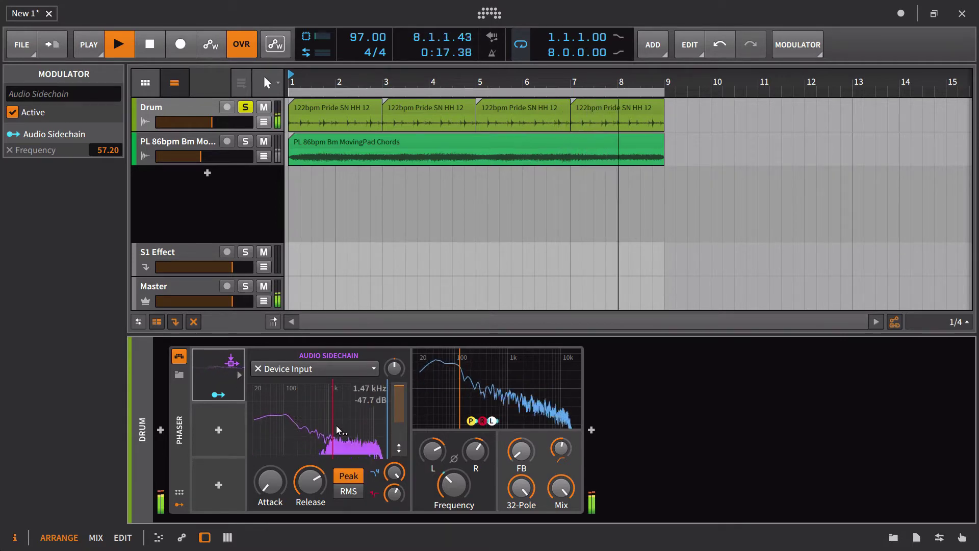
drag(400, 408, 399, 384)
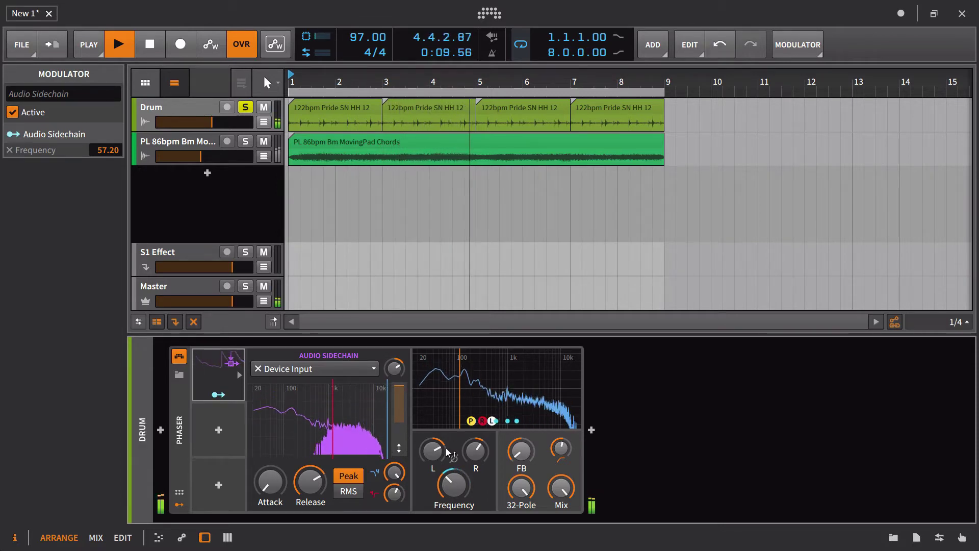
Widen the low cut, lower the Phaser Frequency to about 100 Hz, and boost sidechain gain.
mouse_move(465, 448)
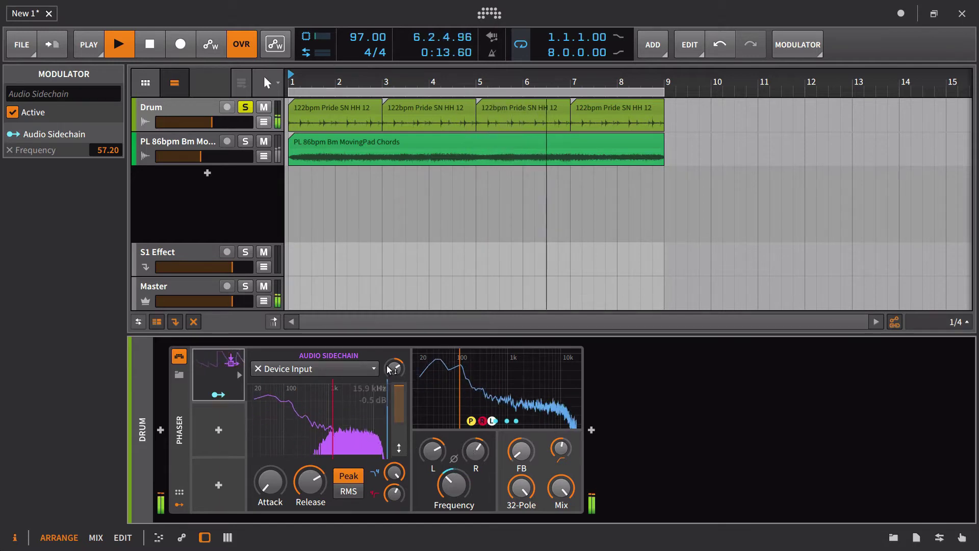
drag(324, 416, 241, 439)
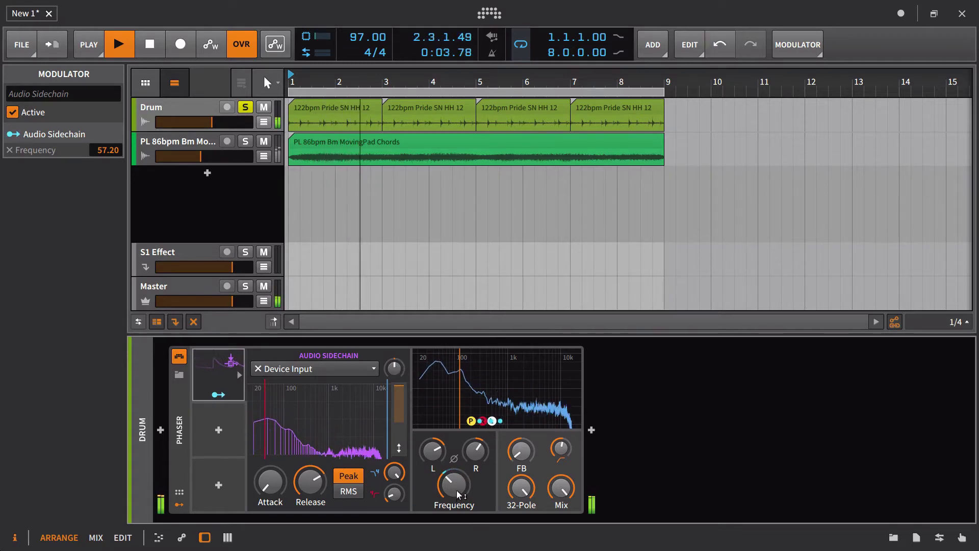
drag(465, 509, 465, 523)
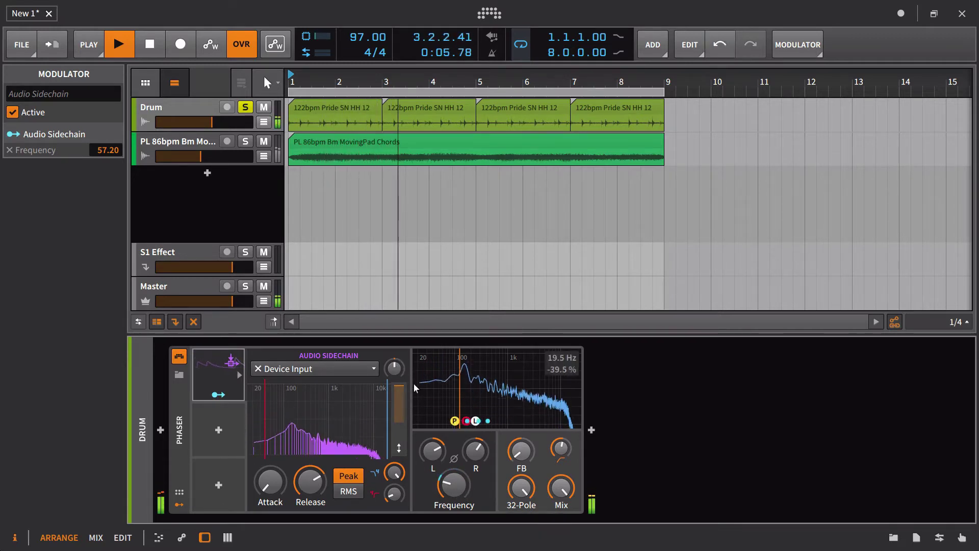
mouse_move(395, 370)
mouse_down()
mouse_move(396, 331)
mouse_move(395, 352)
mouse_up()
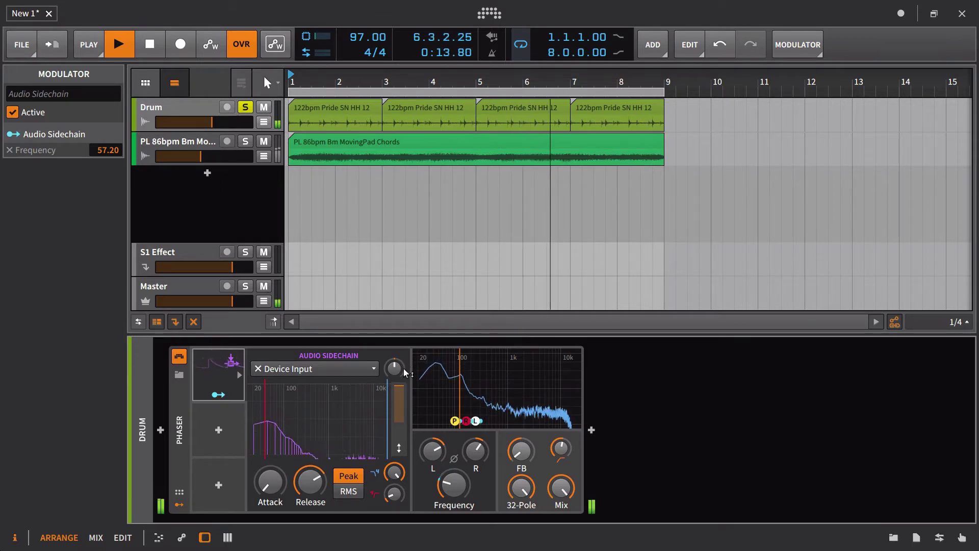
Reset sidechain gain to 0 dB, raise Frequency modulation to 109.2, release 100 ms, Peak detection.
drag(404, 364, 403, 367)
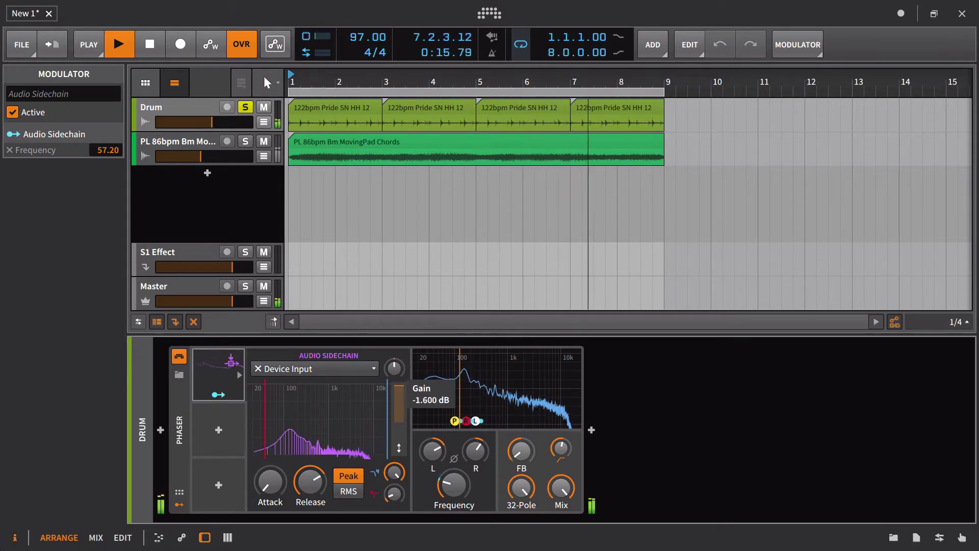
click(219, 395)
drag(454, 486, 421, 491)
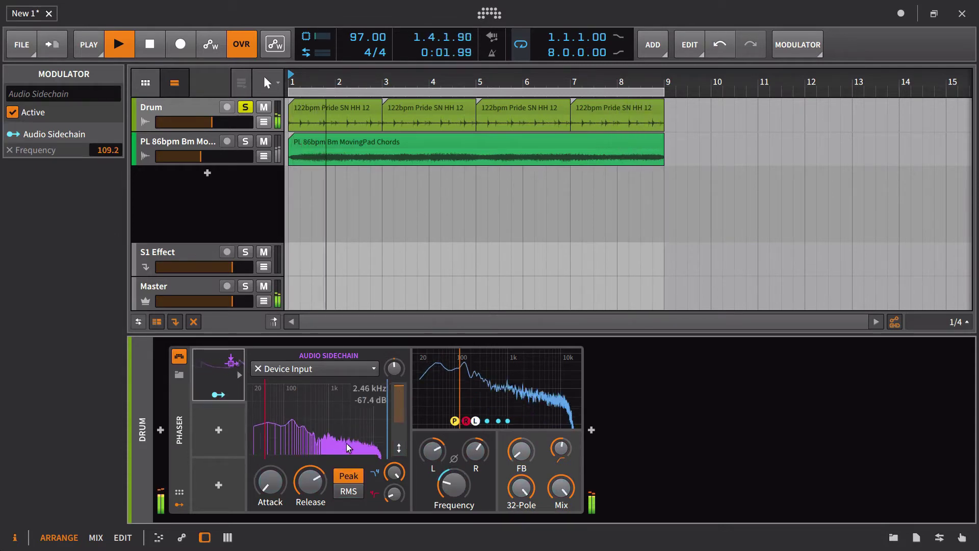
drag(325, 486, 324, 484)
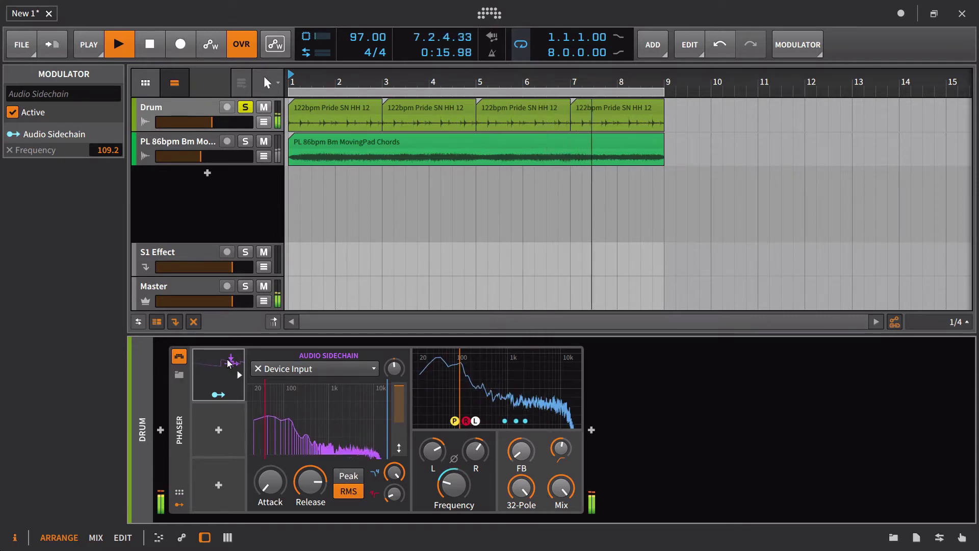
click(356, 478)
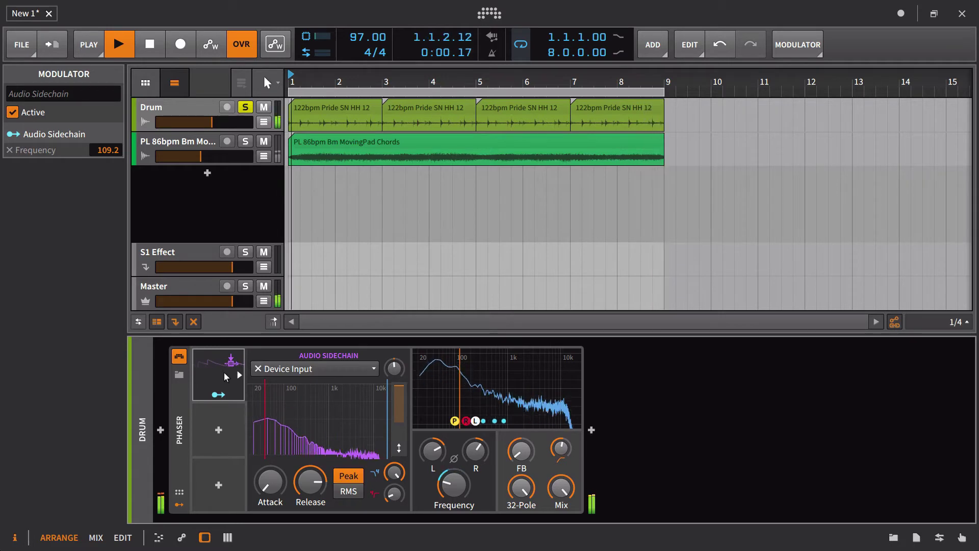
Stop playback, delete the Phaser from Drum, and show the PL 86bpm Bm MovingPad devices.
key(space)
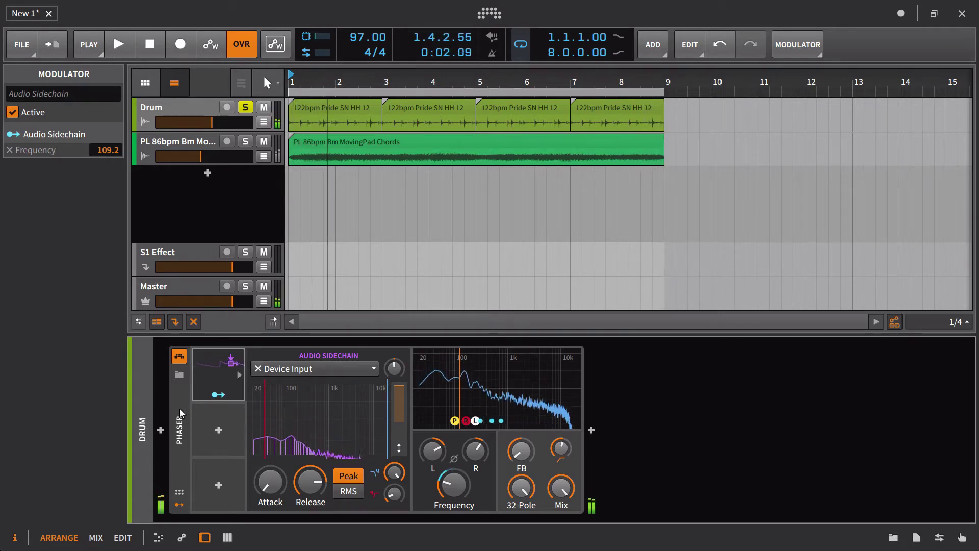
key(Delete)
click(175, 394)
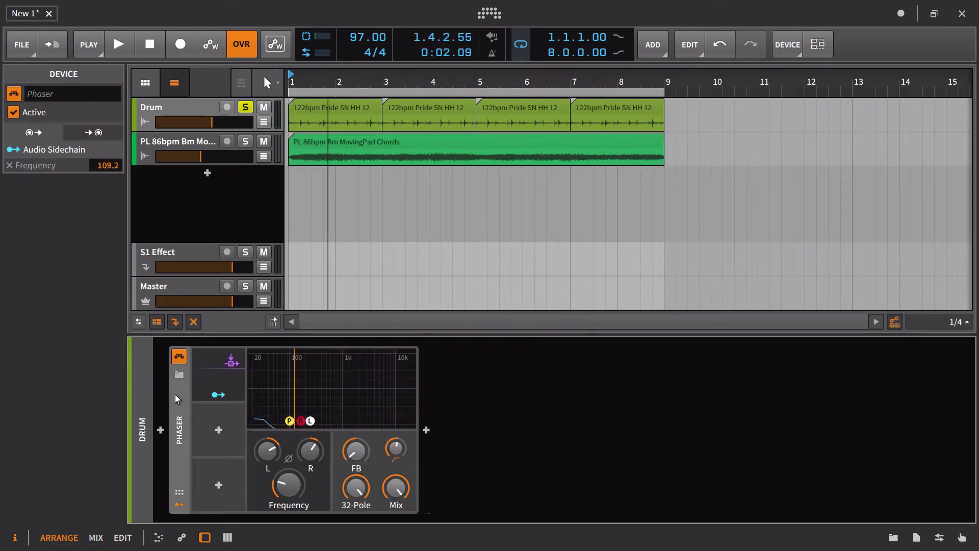
key(Delete)
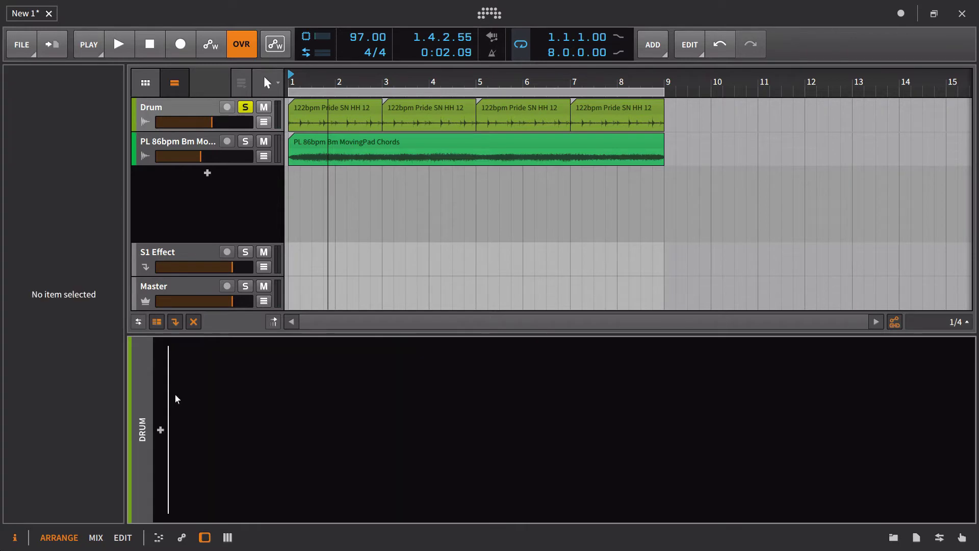
click(174, 145)
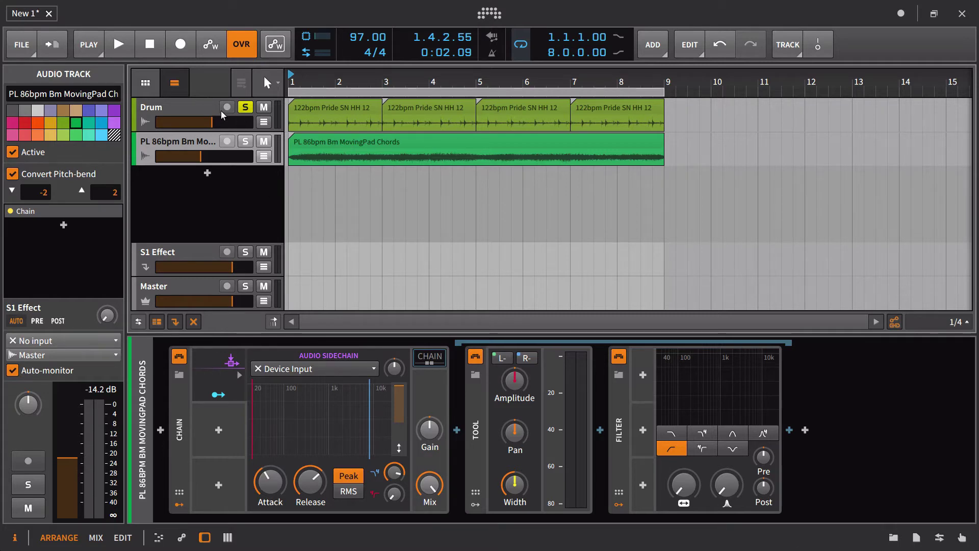
Unsolo the Drum track and play the project from the beginning.
click(250, 107)
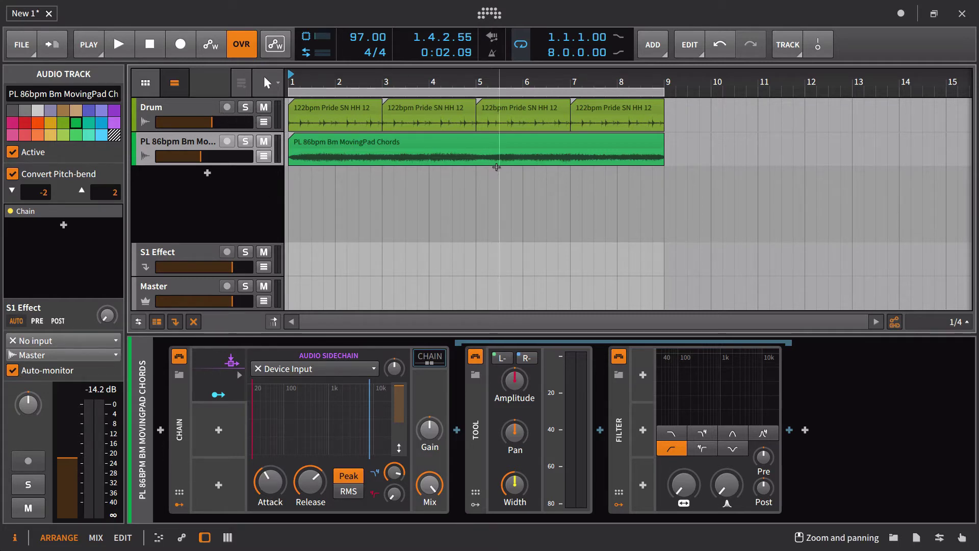
key(space)
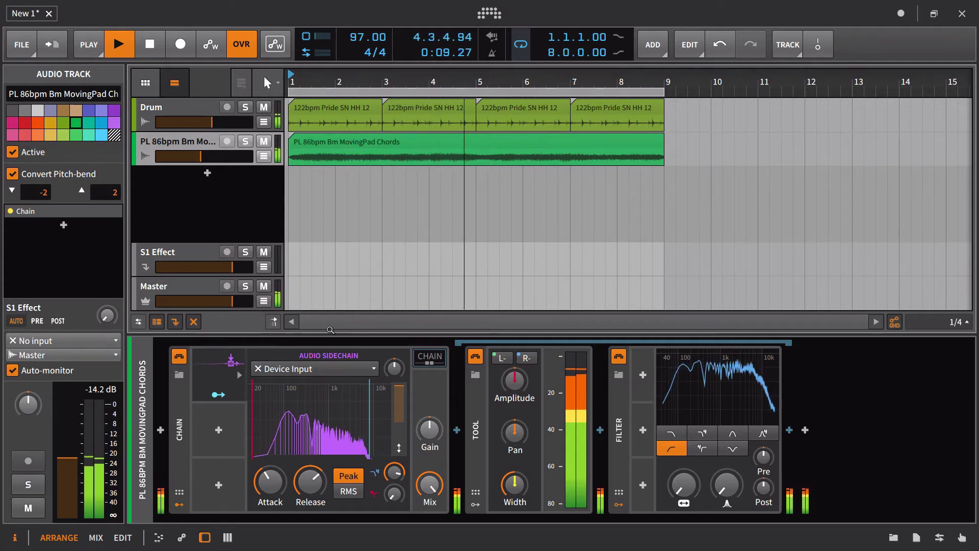
Set the pad's sidechain source to Drum > Drum (PRE) and mute the Drum track.
click(315, 368)
mouse_move(385, 434)
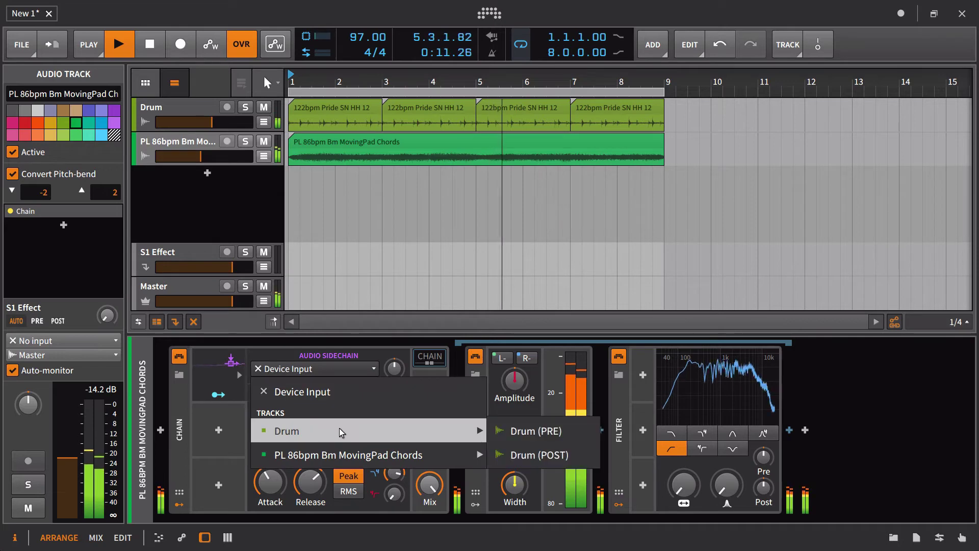
click(527, 433)
click(264, 107)
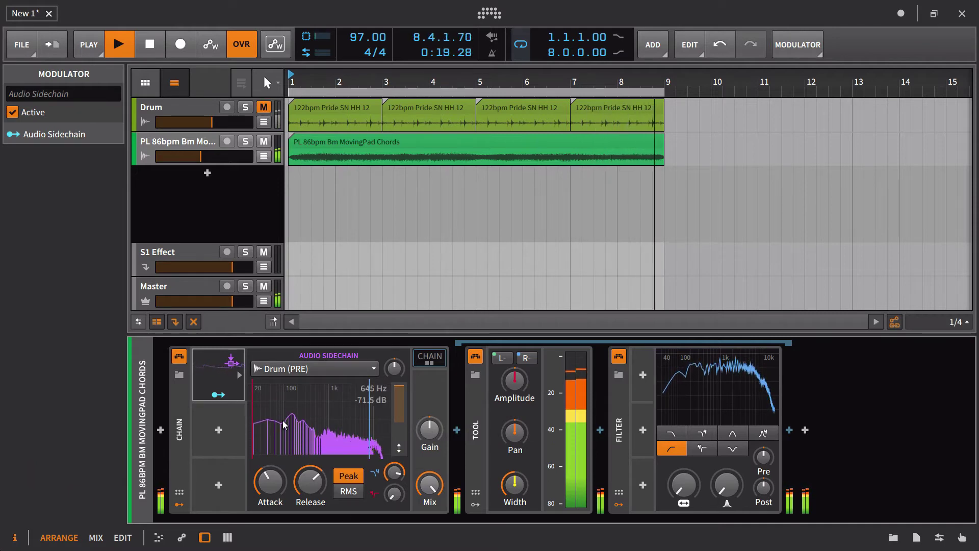
Limit sidechain detection to low frequencies and map it to Tool gain, Filter cutoff and resonance.
drag(369, 405, 289, 430)
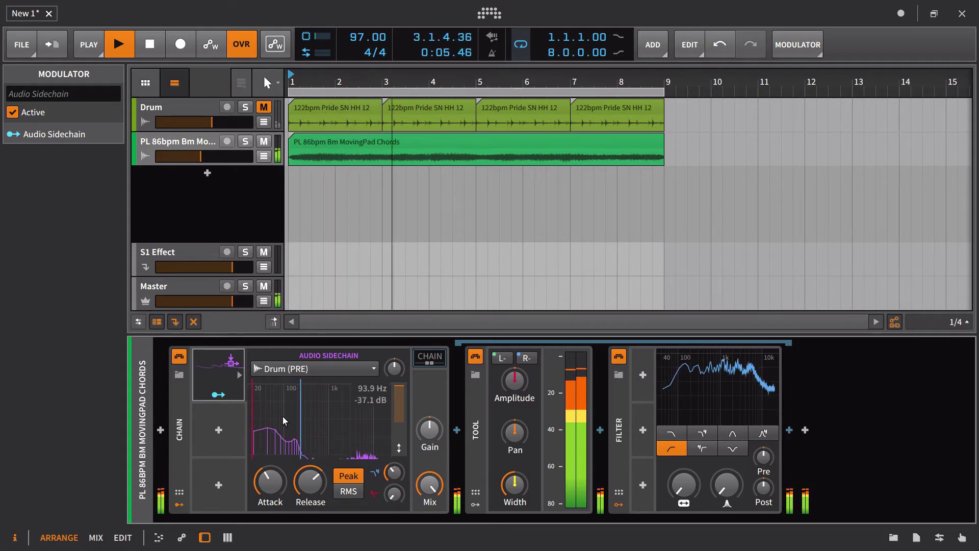
click(218, 394)
drag(514, 380, 514, 401)
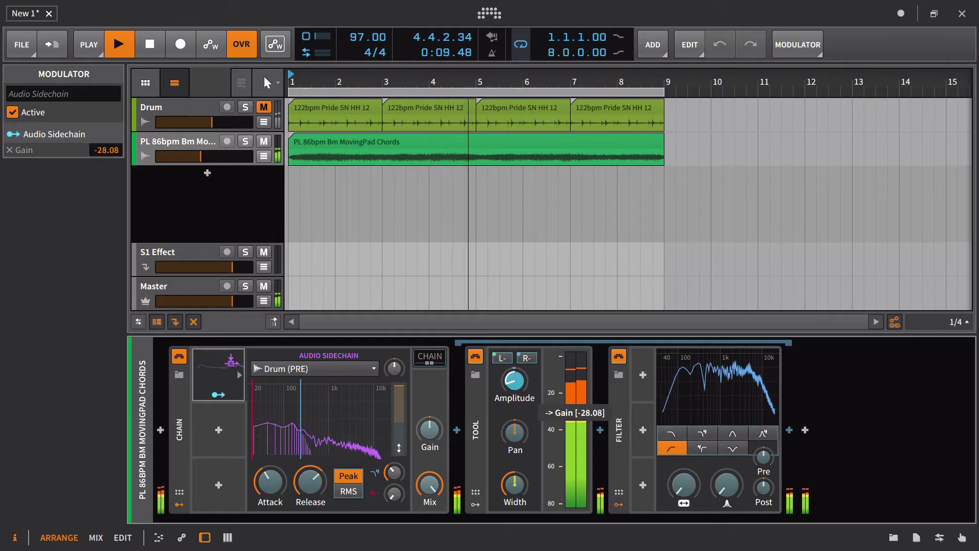
drag(683, 484, 684, 445)
drag(726, 484, 726, 445)
Deepen the gain ducking to -32.64, set minimum attack, and raise sidechain gain to about +5.9 dB.
drag(514, 380, 514, 385)
drag(273, 473, 319, 497)
drag(398, 408, 399, 392)
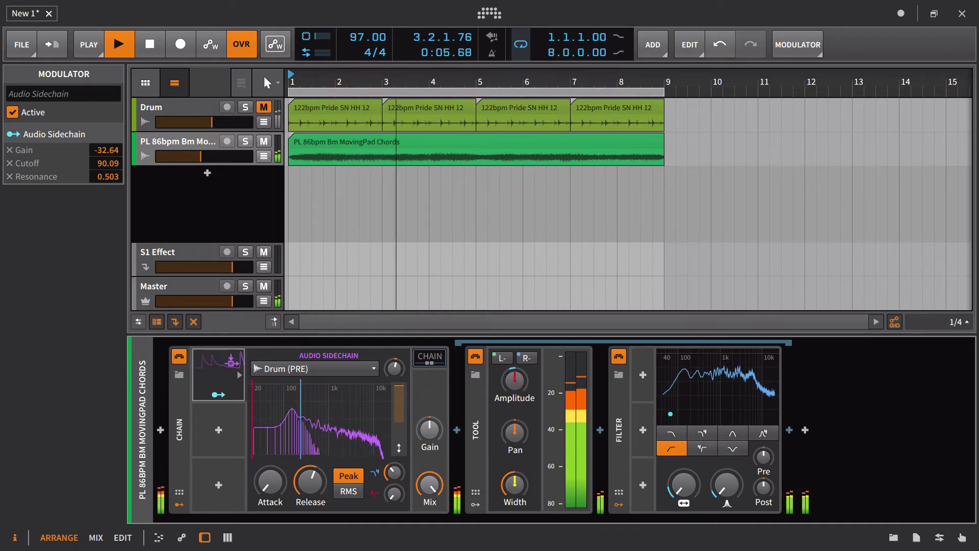
Unmute the Drum track and raise the sidechain detection's upper frequency limit.
click(264, 108)
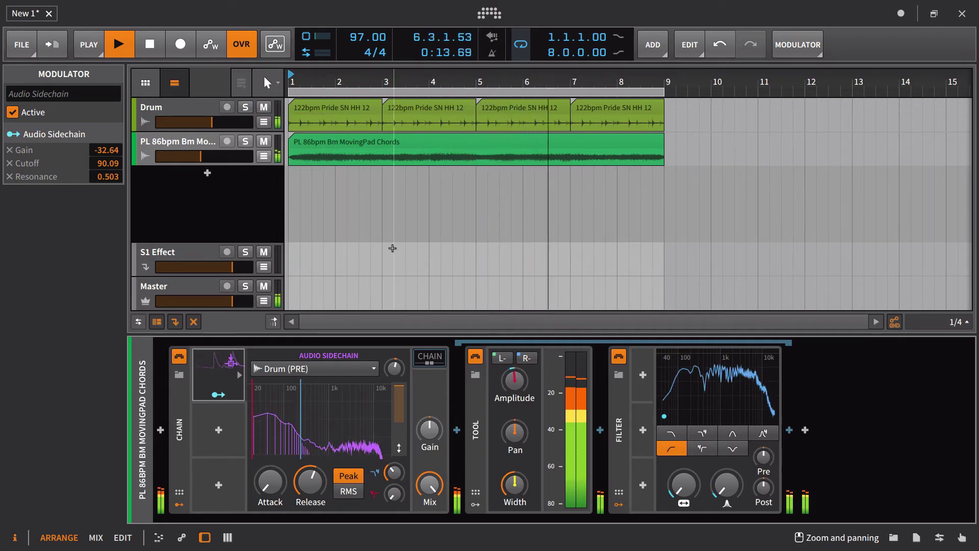
mouse_move(310, 482)
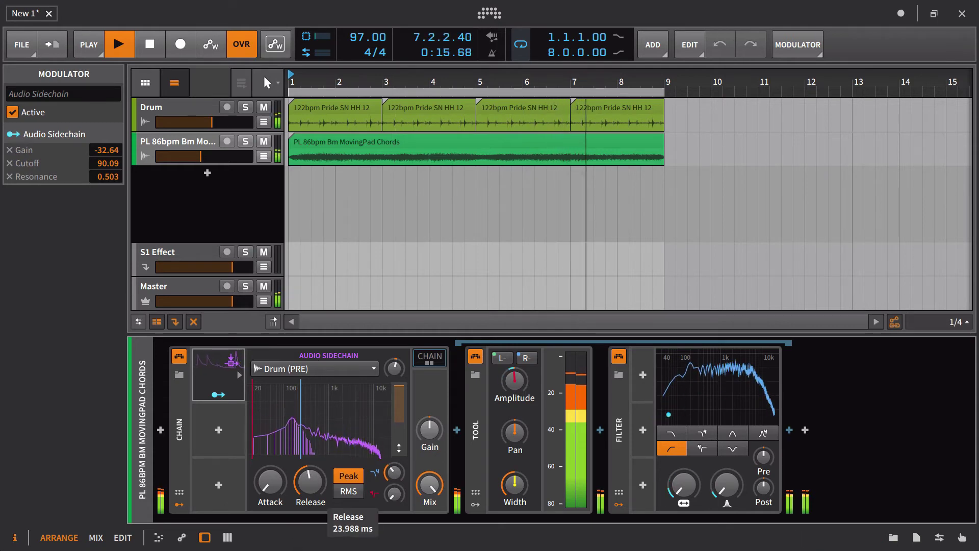
mouse_move(393, 472)
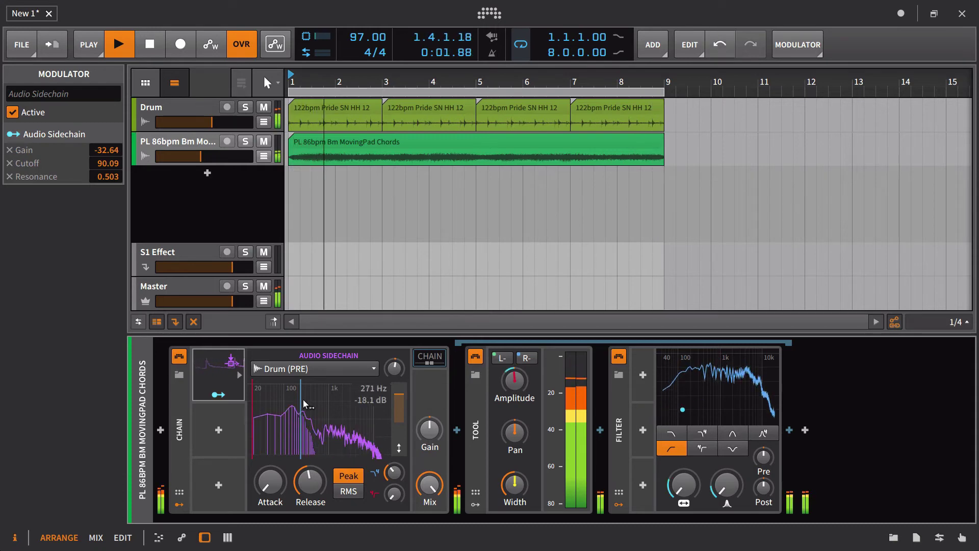
drag(300, 402, 389, 436)
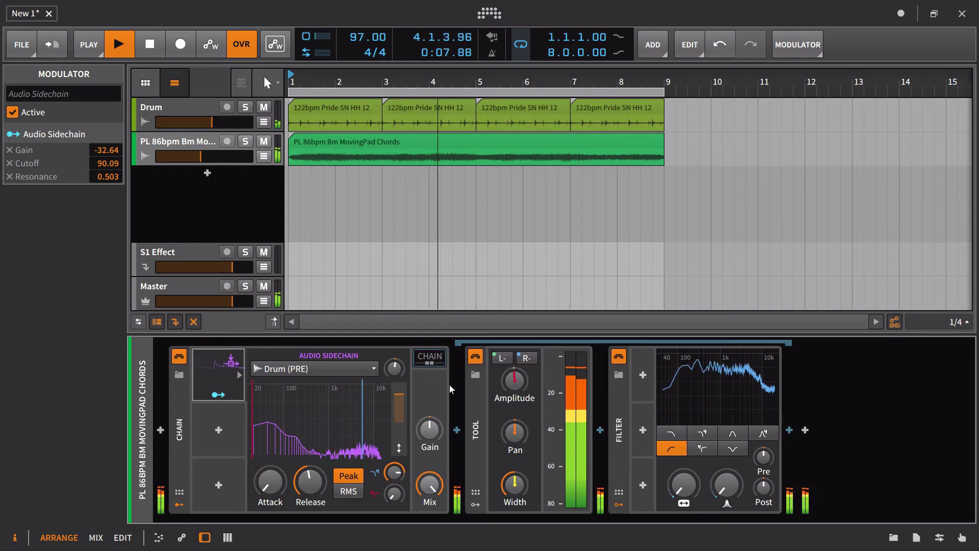
Reduce the resonance modulation to 0.057 and raise the Filter cutoff to about 54.4 Hz.
click(220, 395)
drag(726, 484, 726, 504)
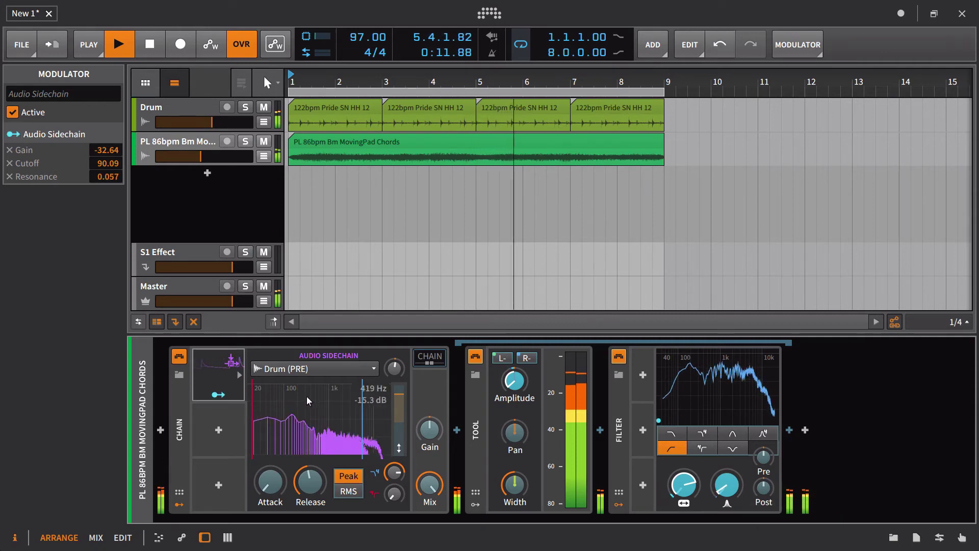
click(218, 394)
drag(665, 494, 703, 470)
Switch the Filter to low-pass, raise cutoff to about 1.55 kHz, and invert the cutoff modulation.
click(671, 433)
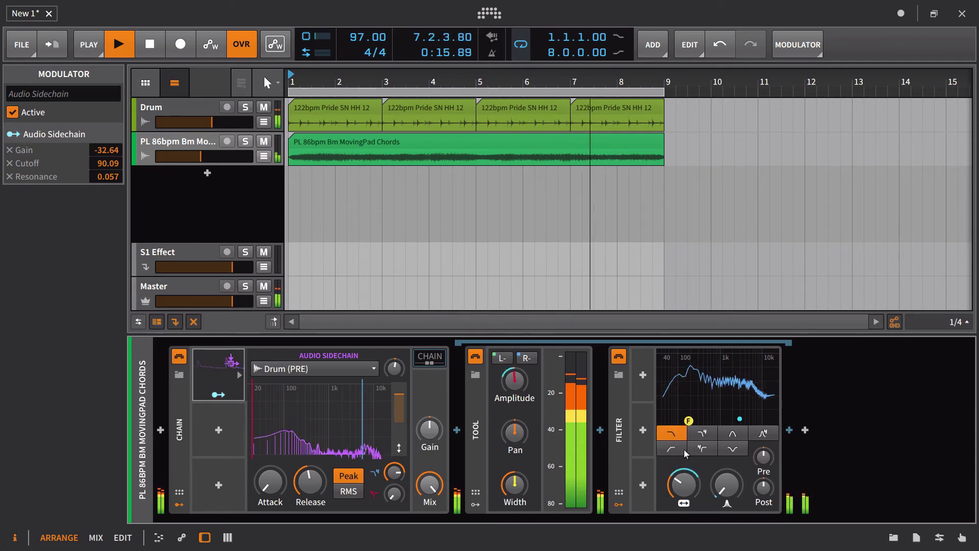
mouse_move(683, 491)
mouse_down()
mouse_move(683, 469)
mouse_move(683, 538)
mouse_up()
click(218, 394)
click(218, 395)
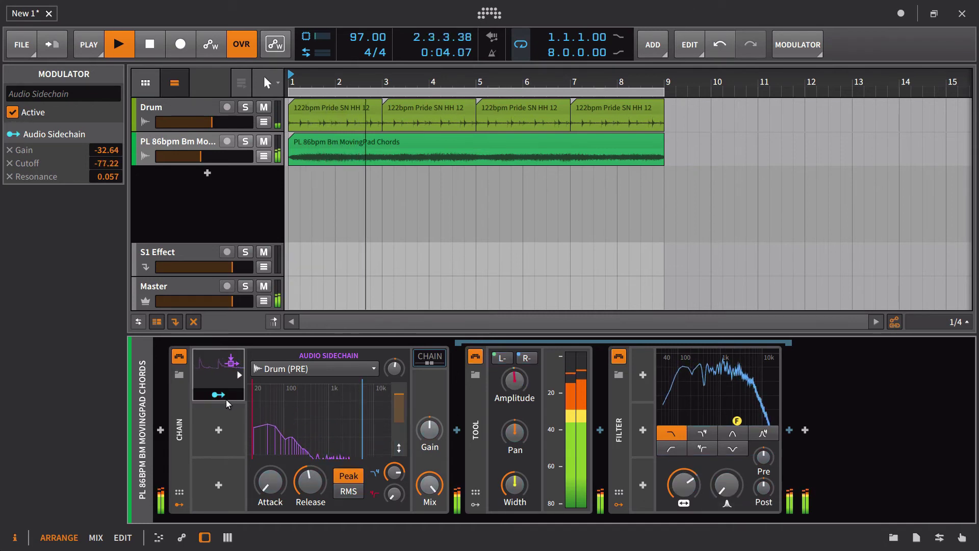
Set release 74 ms and amount 86%, raise pad volume and resonance, map Tool Width by 0.873.
drag(310, 482, 310, 471)
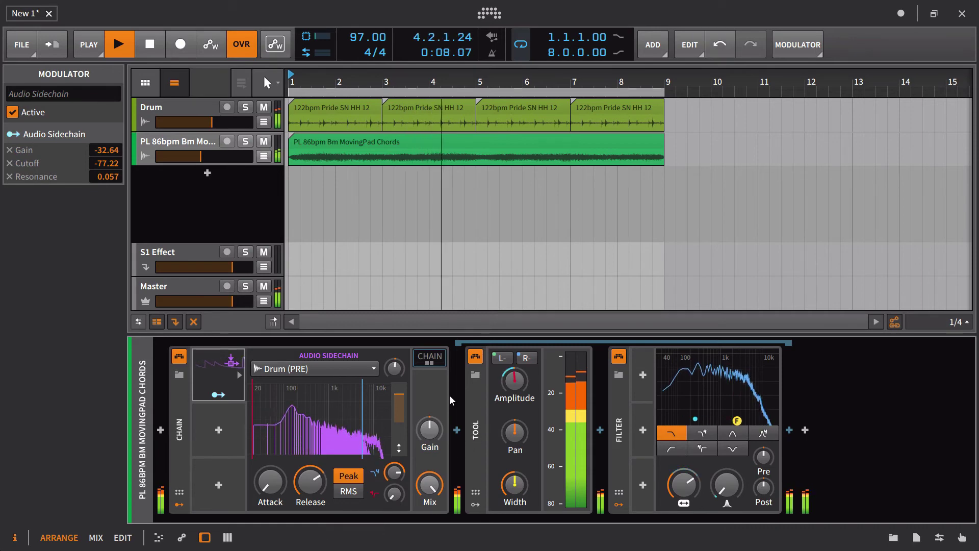
drag(394, 472, 394, 472)
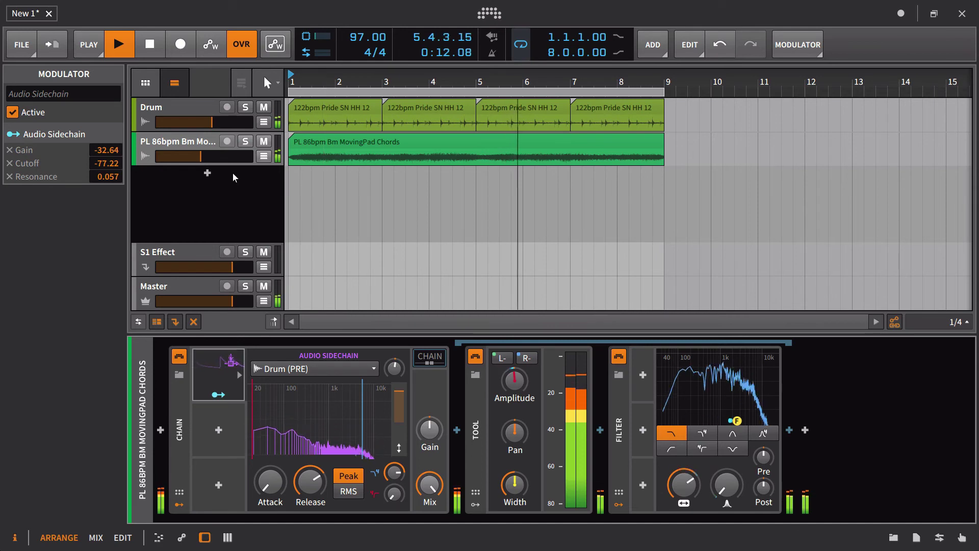
drag(200, 156, 211, 156)
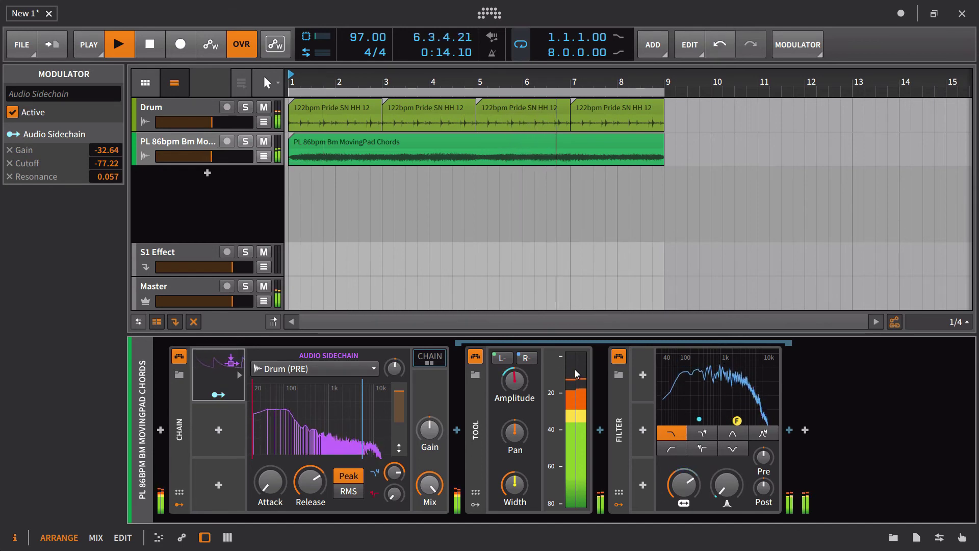
drag(727, 484, 727, 454)
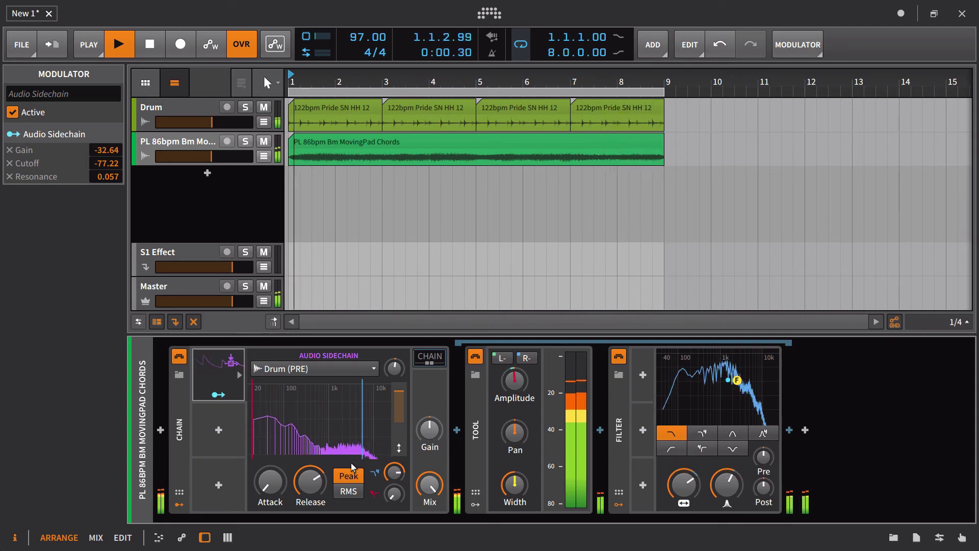
click(218, 394)
drag(515, 484, 514, 446)
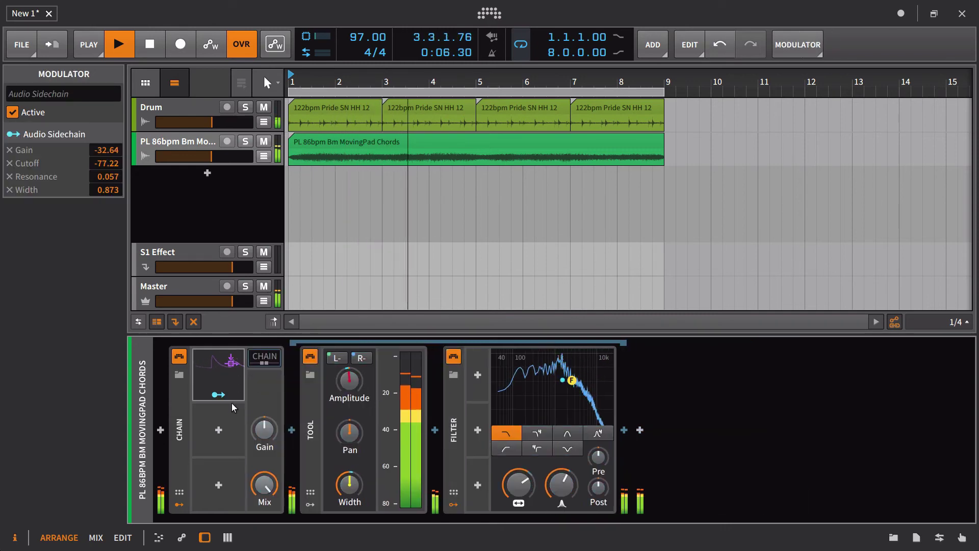
Focus the pad track's device chain and stop playback at bar 5.3.3.10.
click(473, 407)
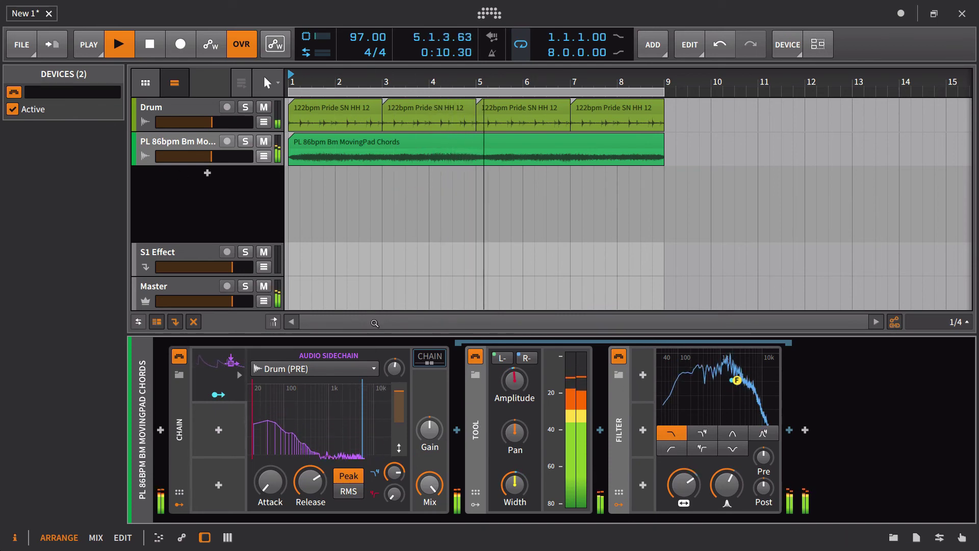
key(space)
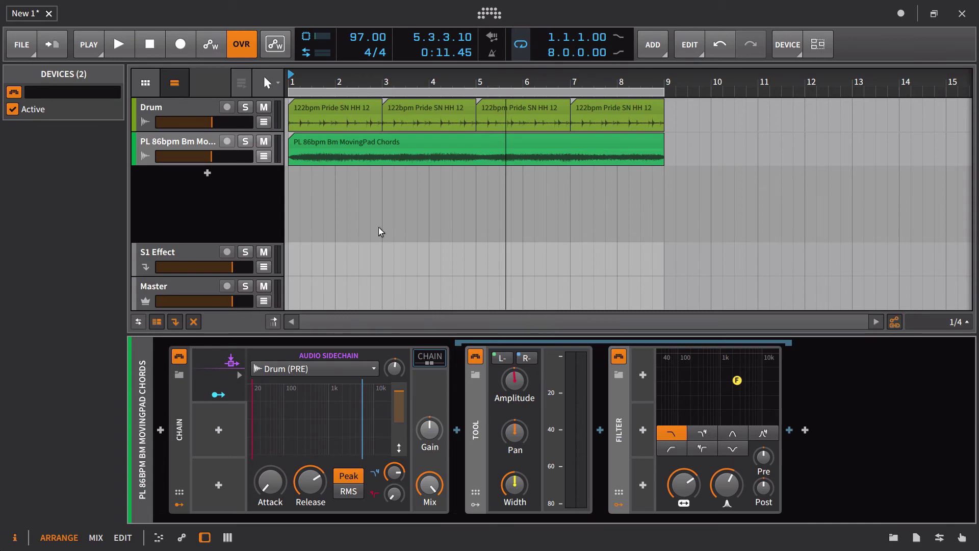
Verify the sidechain source is still Drum (PRE), then mute the Drum track and play from the start.
click(296, 368)
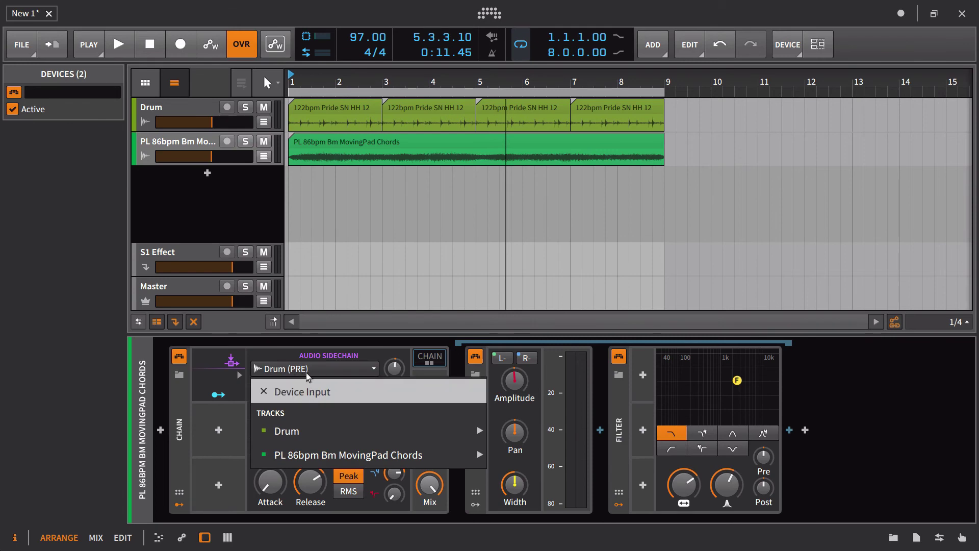
click(306, 376)
click(264, 107)
key(space)
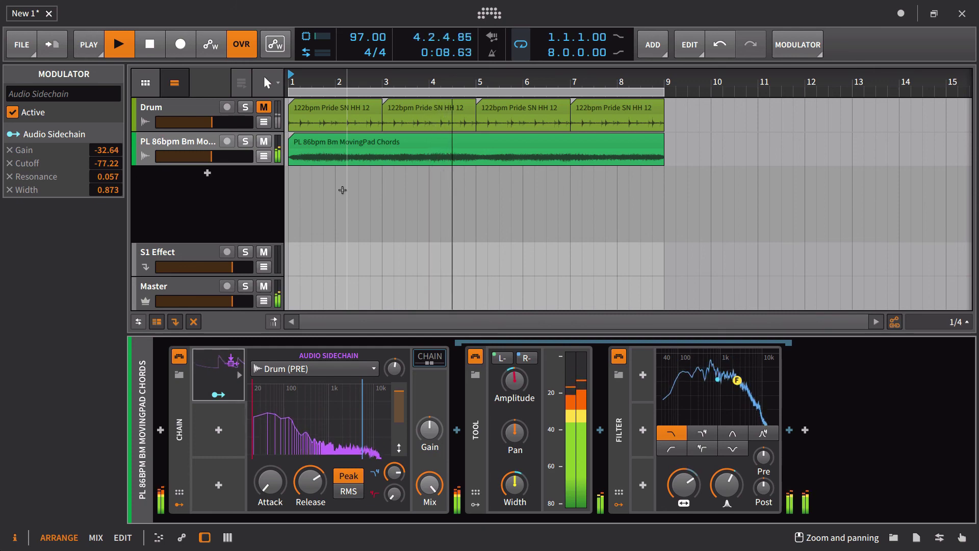
key(space)
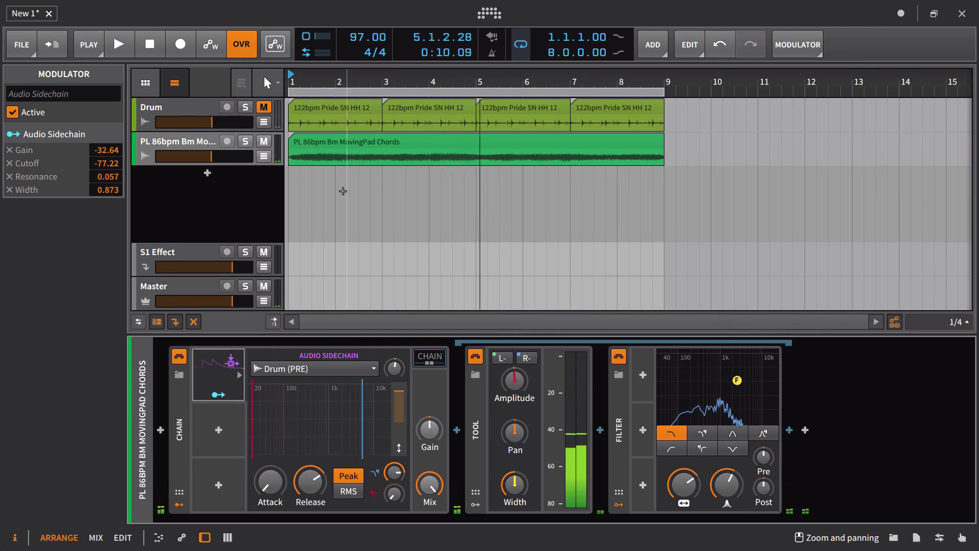